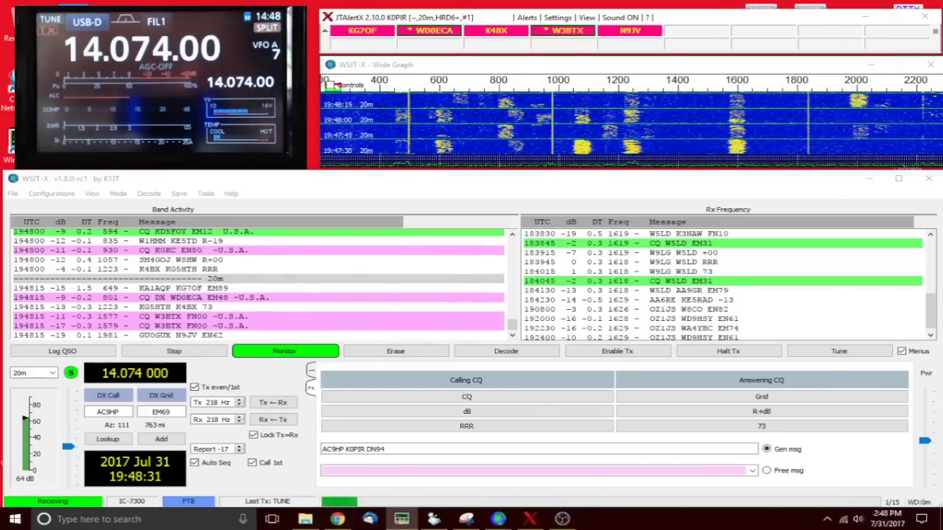
Switch to the Ham Radio Deluxe rig control window, run the antenna tuner, and minimize the window
{"action": "key", "text": "alt+Tab"}
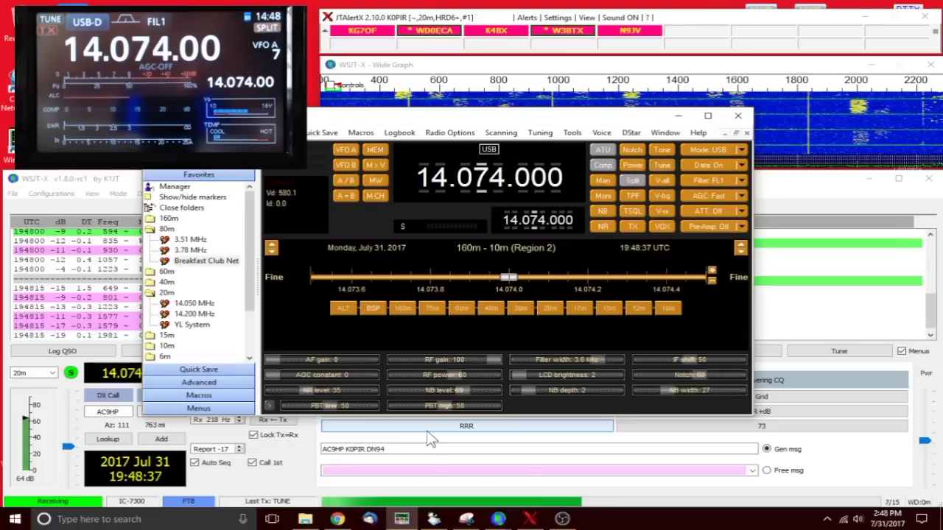
{"action": "left_click", "coordinate": [657, 168]}
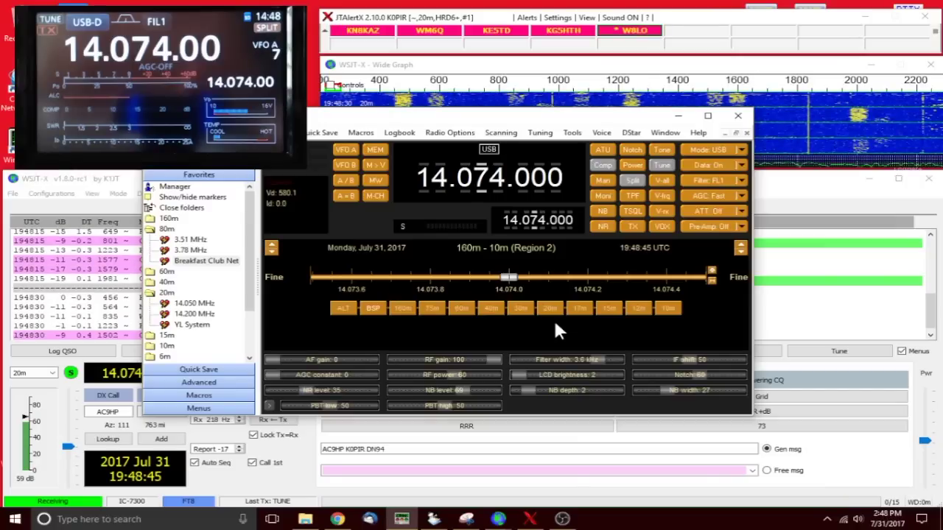
{"action": "left_click", "coordinate": [599, 228]}
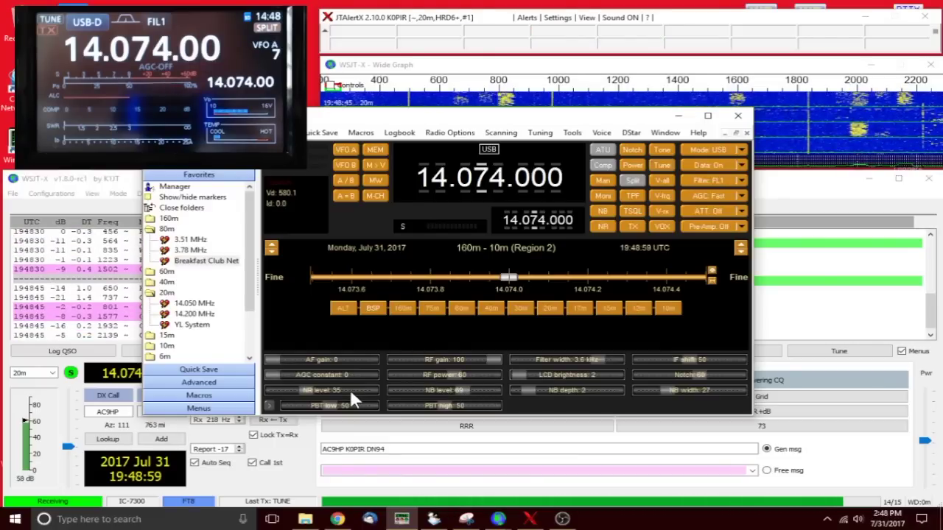
{"action": "left_click", "coordinate": [677, 116]}
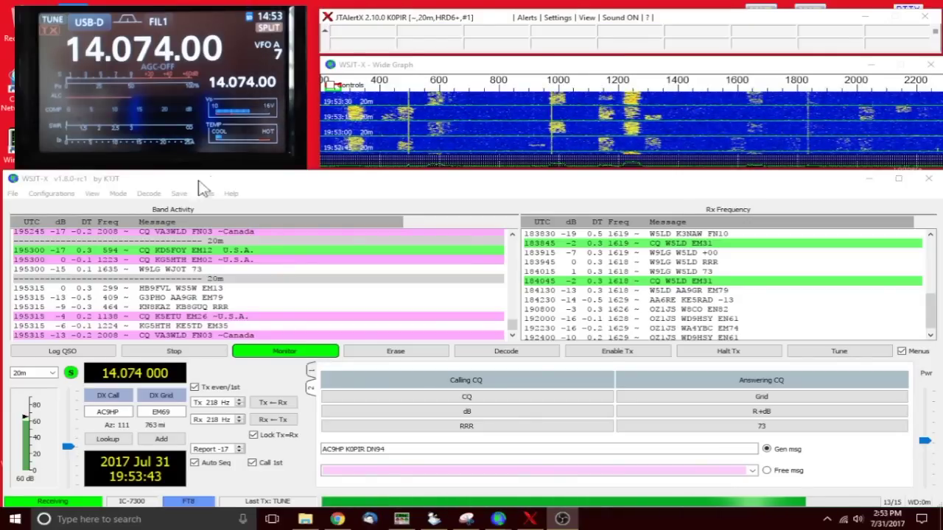
Change the operating band to 40 m (7.074 MHz) and back to 20 m (14.074 MHz)
{"action": "left_click", "coordinate": [51, 374]}
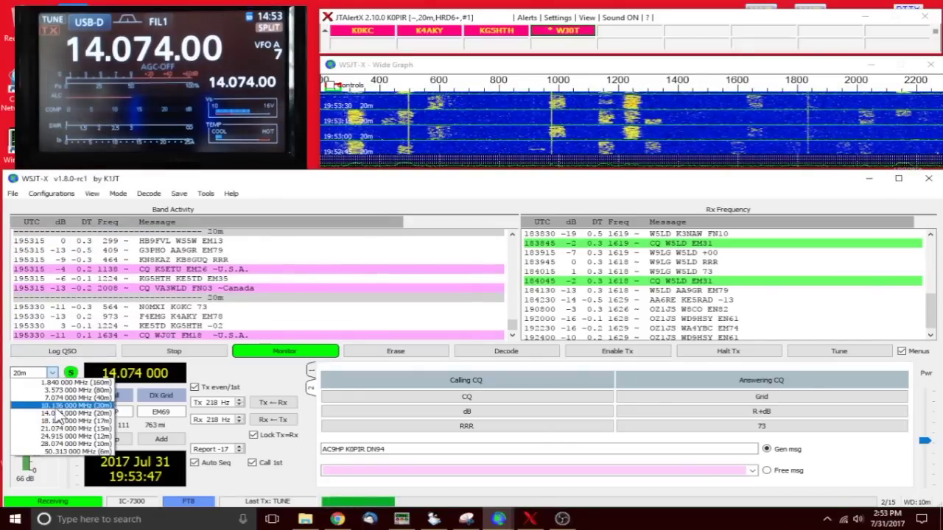
{"action": "left_click", "coordinate": [70, 397]}
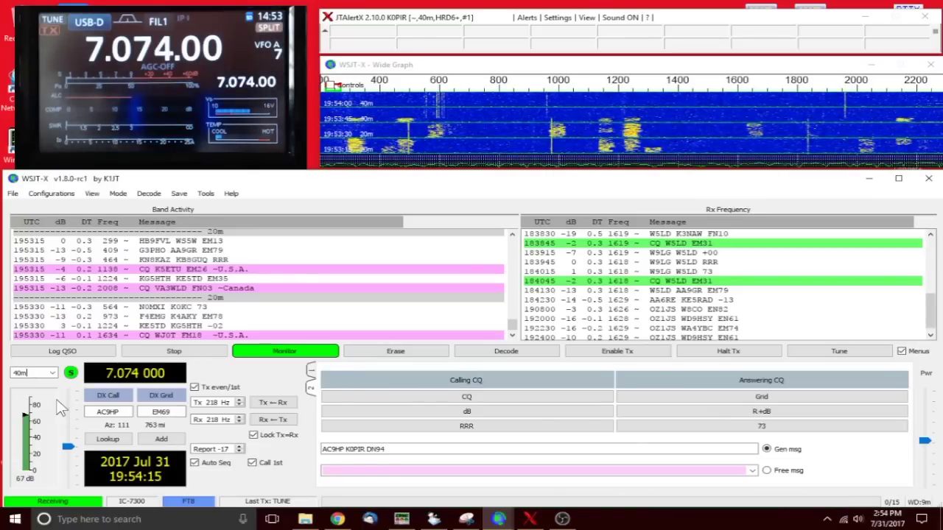
{"action": "left_click", "coordinate": [51, 374]}
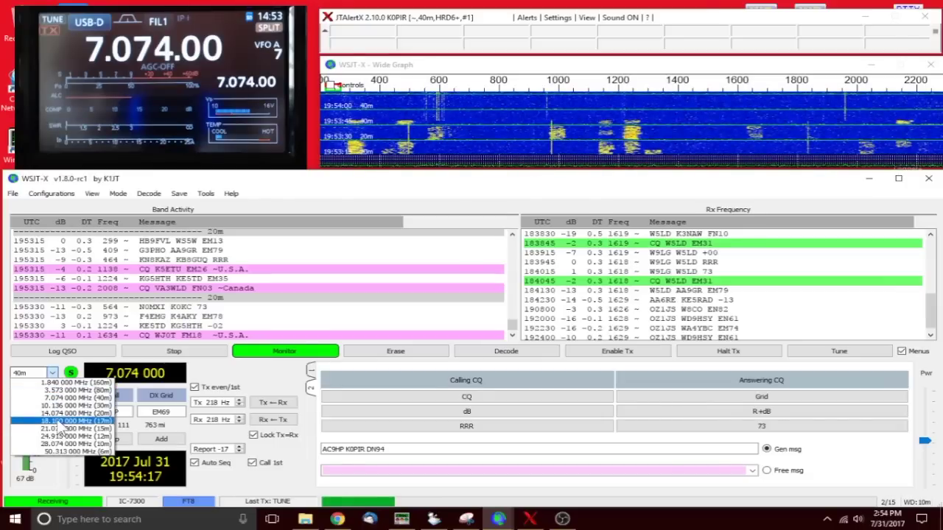
{"action": "left_click", "coordinate": [62, 414]}
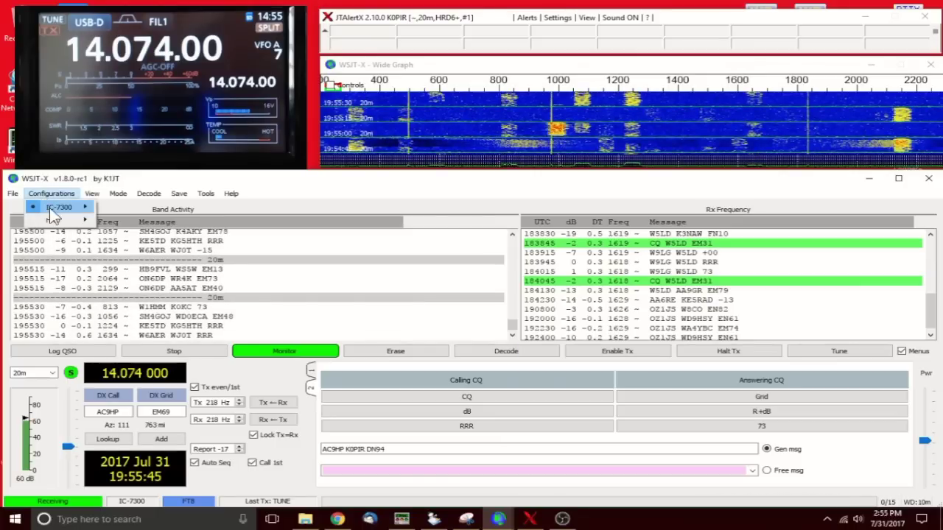
Look over the saved IC-7300 and HRD configurations, and review the general settings, including the Tx watchdog
{"action": "mouse_move", "coordinate": [49, 208]}
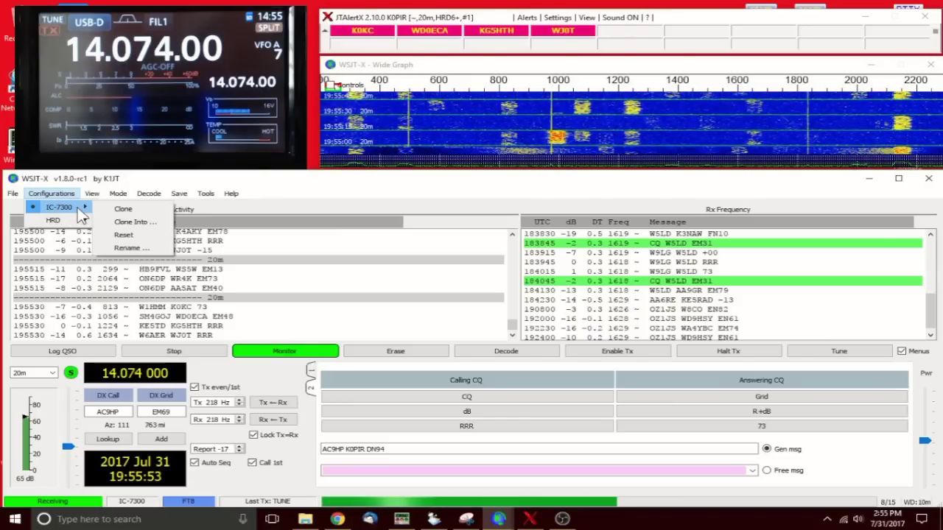
{"action": "mouse_move", "coordinate": [85, 223]}
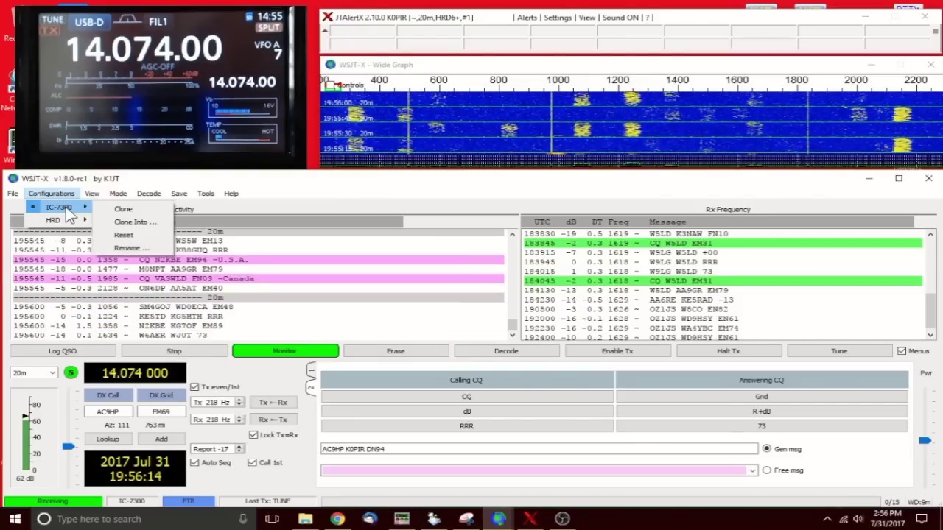
{"action": "left_click", "coordinate": [13, 194]}
{"action": "left_click", "coordinate": [13, 194]}
{"action": "left_click", "coordinate": [13, 194]}
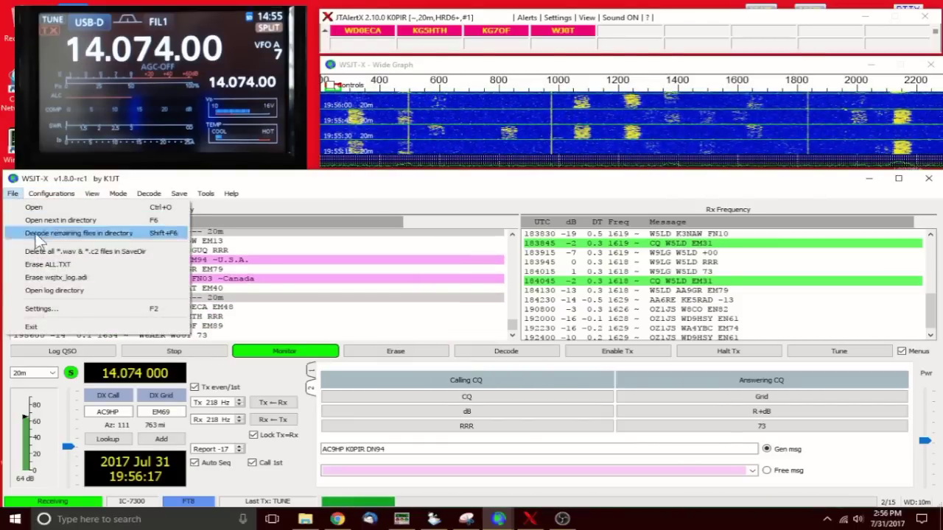
{"action": "left_click", "coordinate": [42, 308]}
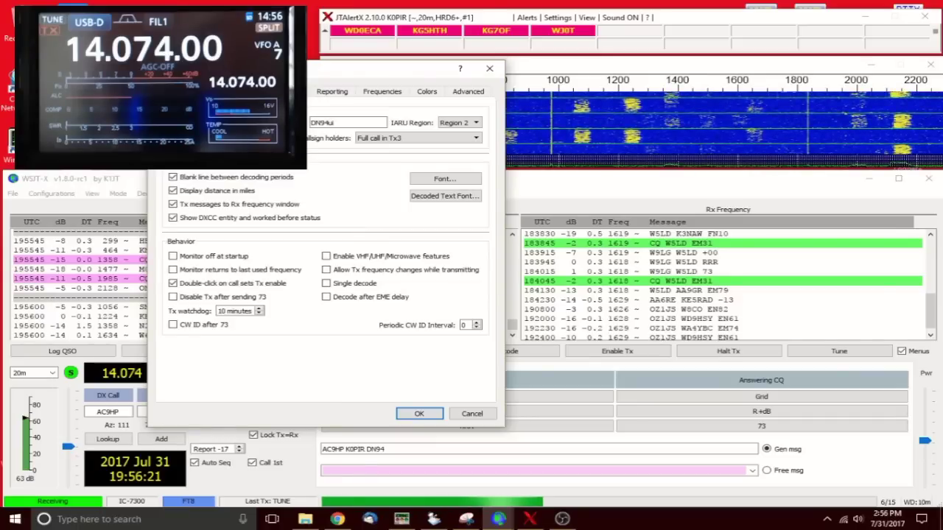
{"action": "left_click_drag", "start_coordinate": [291, 70], "coordinate": [521, 65]}
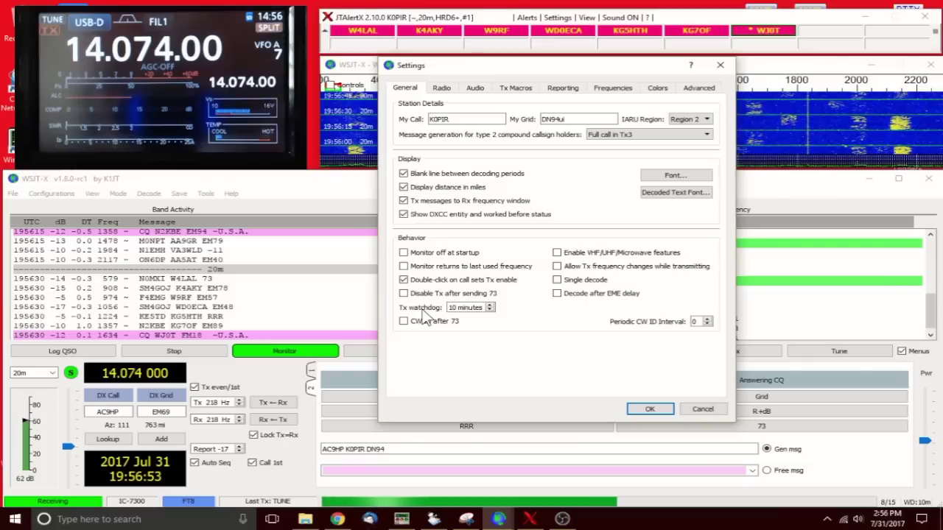
{"action": "mouse_move", "coordinate": [458, 307]}
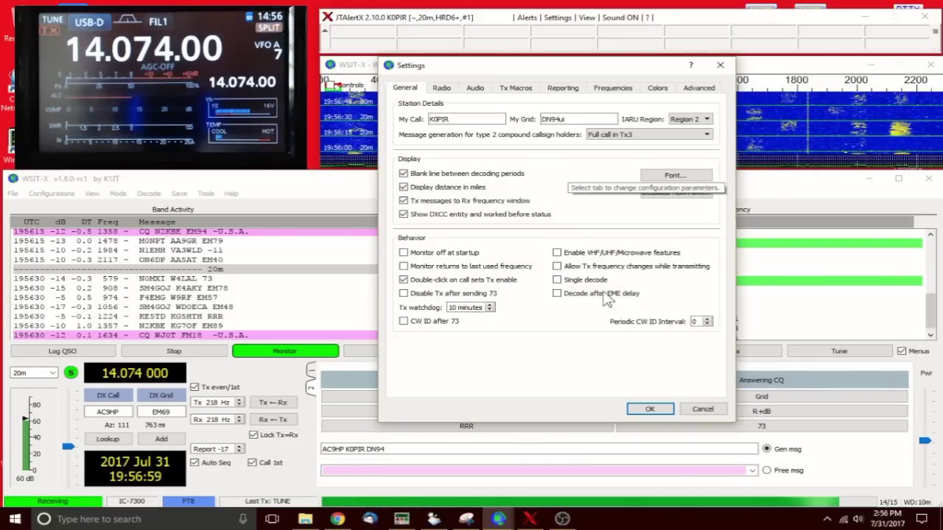
Review the Icom IC-7300 radio settings alongside the Ham Radio Deluxe rig control window, and minimize that window again
{"action": "left_click", "coordinate": [441, 87]}
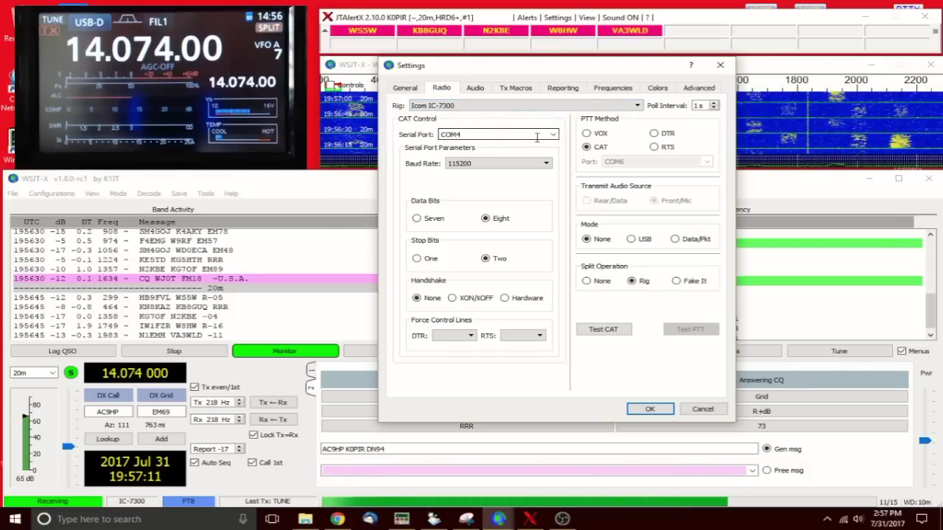
{"action": "left_click", "coordinate": [415, 523]}
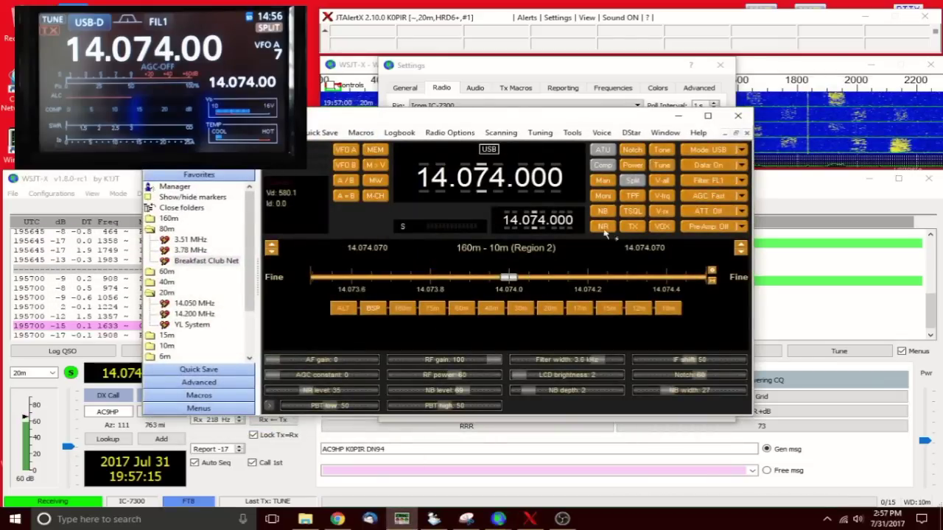
{"action": "left_click", "coordinate": [683, 125]}
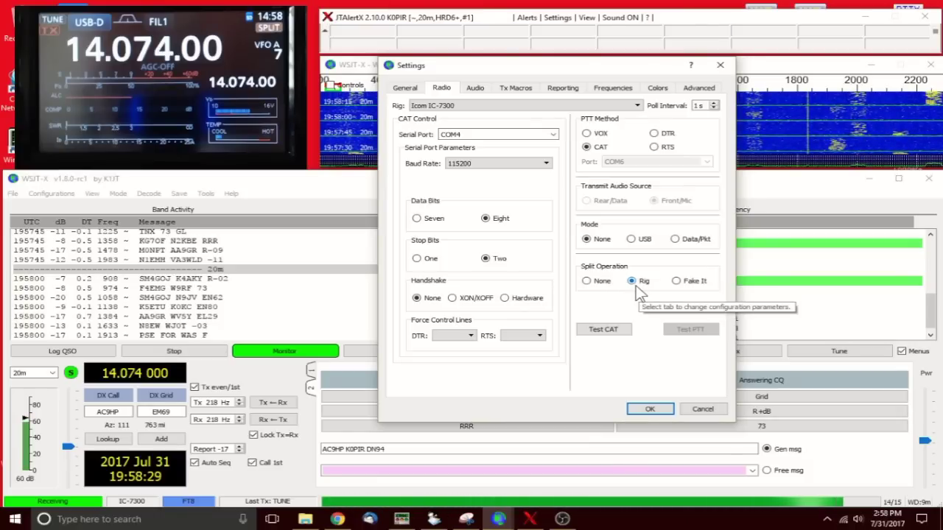
Test the radio's CAT control and PTT, and review the soundcard input and output in the audio settings
{"action": "left_click", "coordinate": [604, 329]}
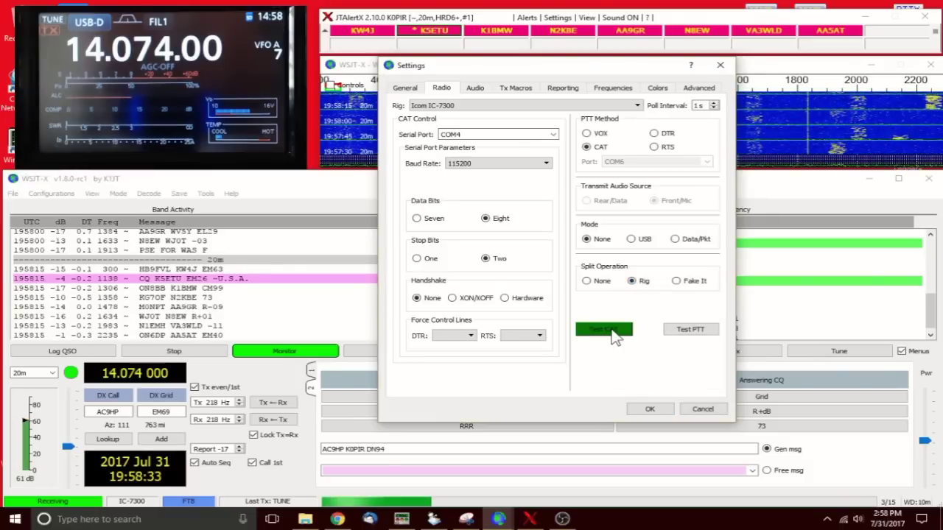
{"action": "left_click", "coordinate": [683, 337]}
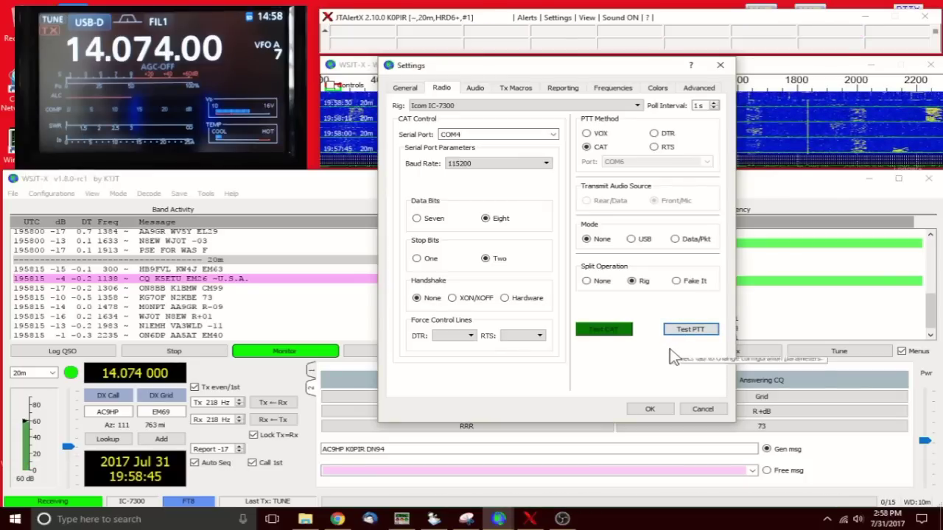
{"action": "left_click", "coordinate": [475, 88]}
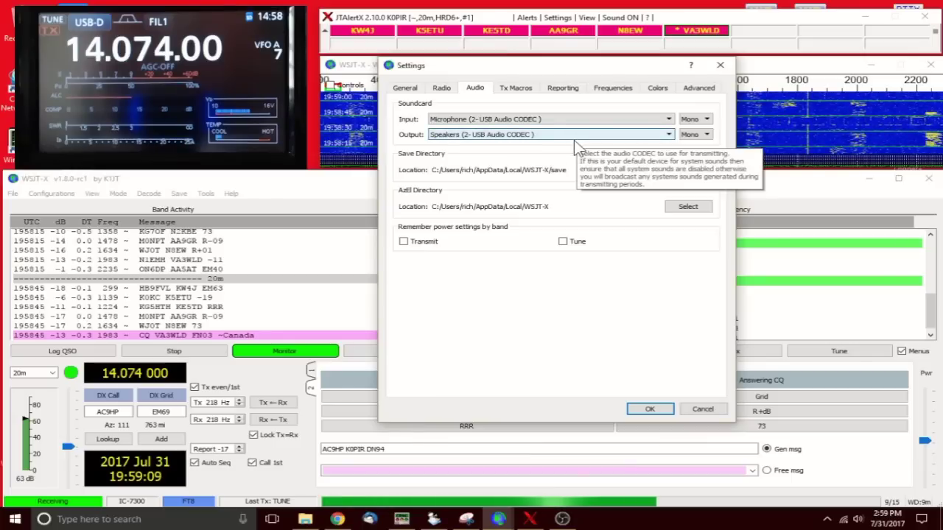
Open Device Manager and locate the Silicon Labs CP210x USB to UART Bridge among the COM and LPT ports
{"action": "left_click", "coordinate": [196, 518]}
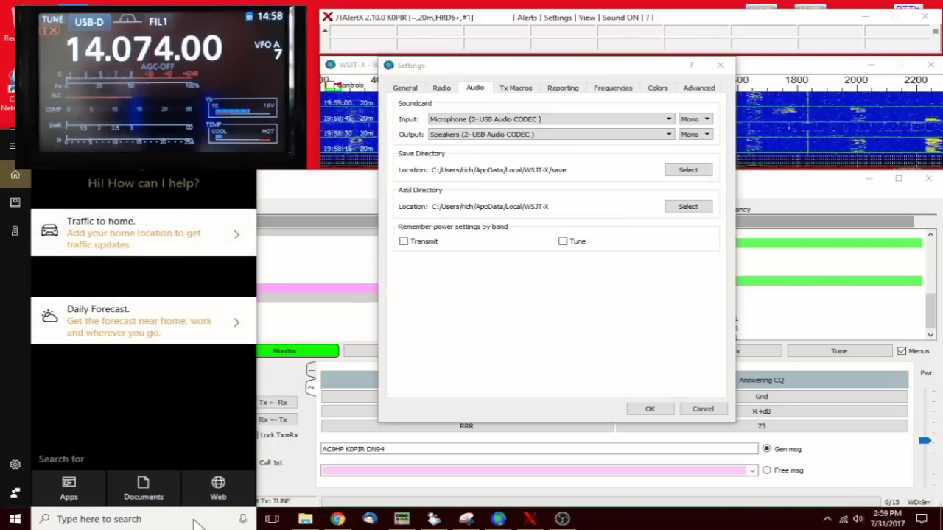
{"action": "type", "text": "devi"}
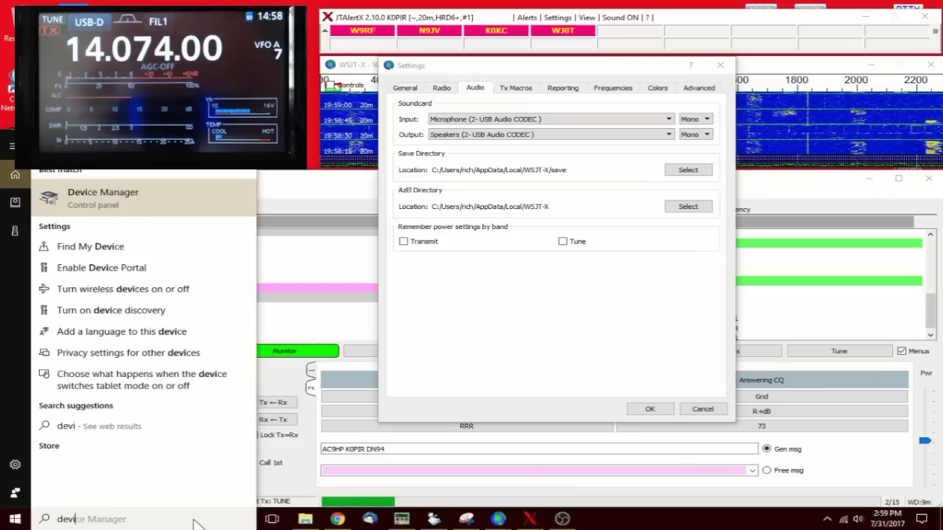
{"action": "left_click", "coordinate": [139, 193]}
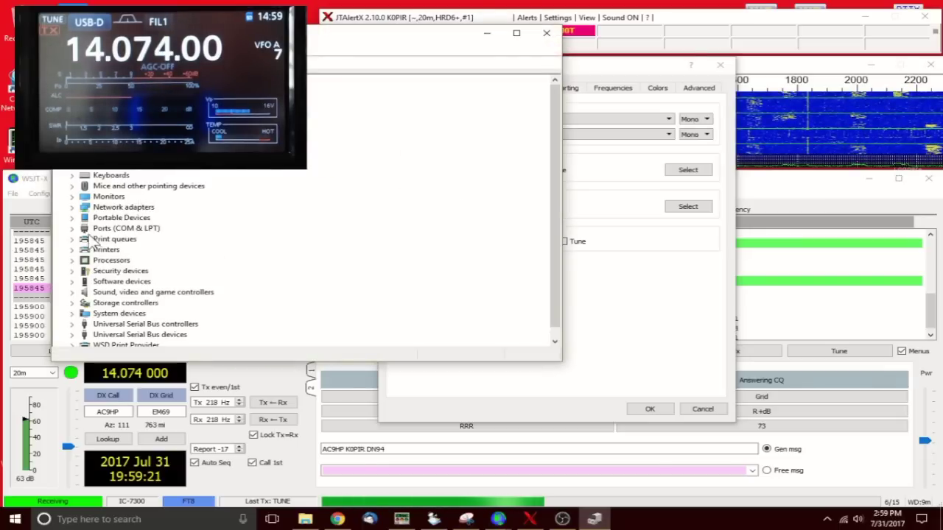
{"action": "left_click", "coordinate": [72, 229]}
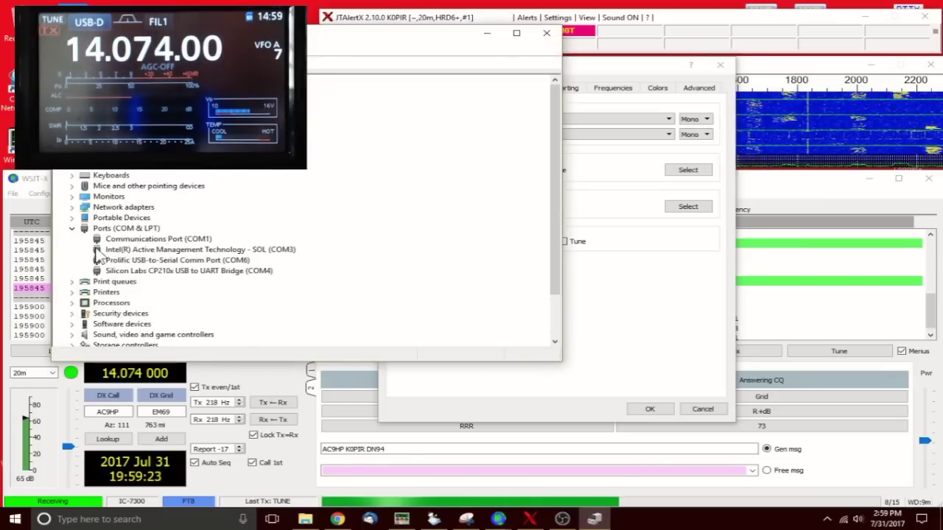
{"action": "left_click", "coordinate": [130, 271]}
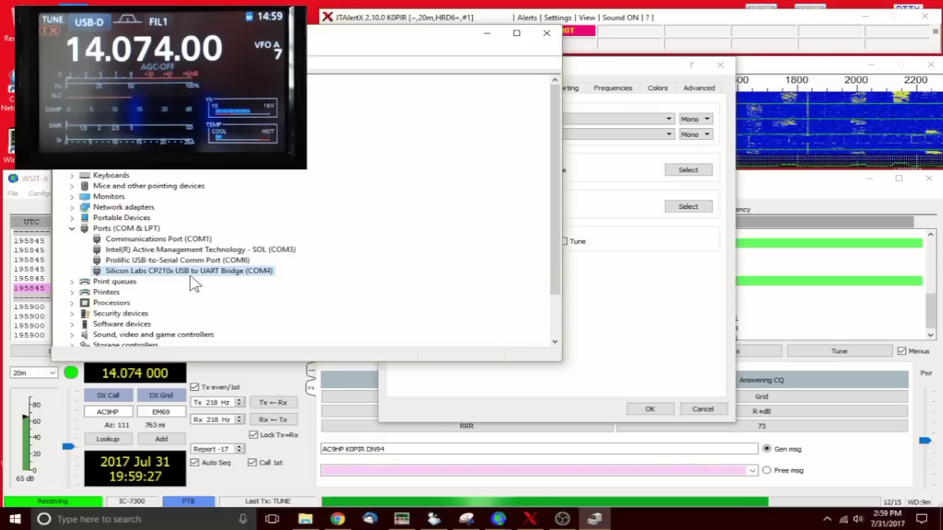
Inspect the driver properties of the Silicon Labs CP210x bridge and close Device Manager
{"action": "right_click", "coordinate": [197, 274]}
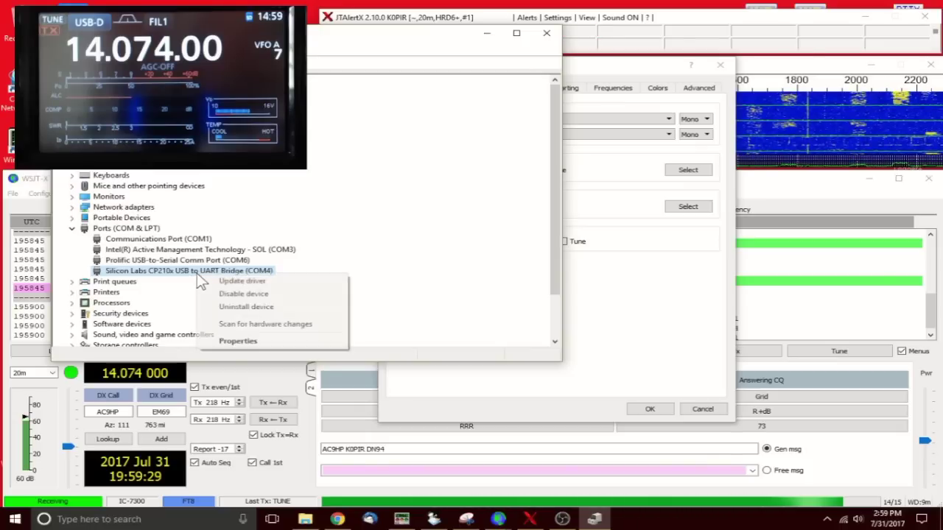
{"action": "left_click", "coordinate": [235, 341]}
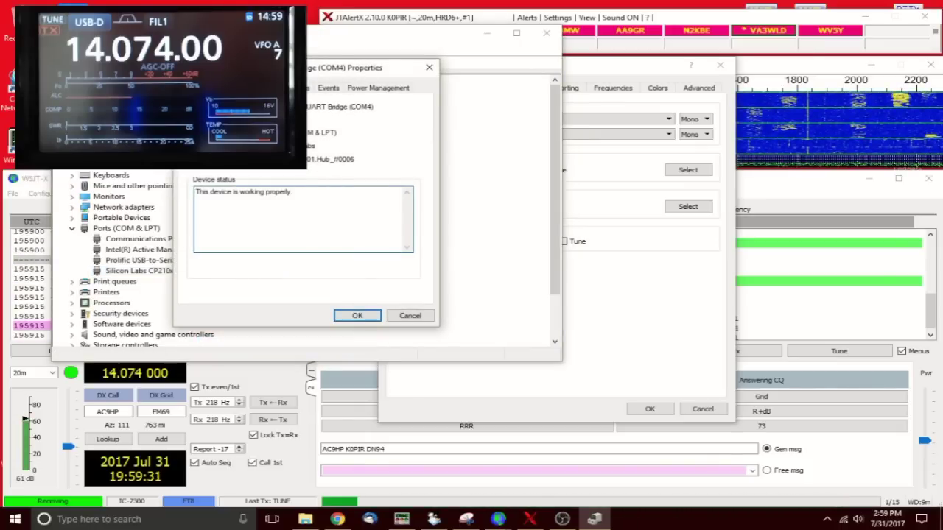
{"action": "key", "text": "ctrl+Tab"}
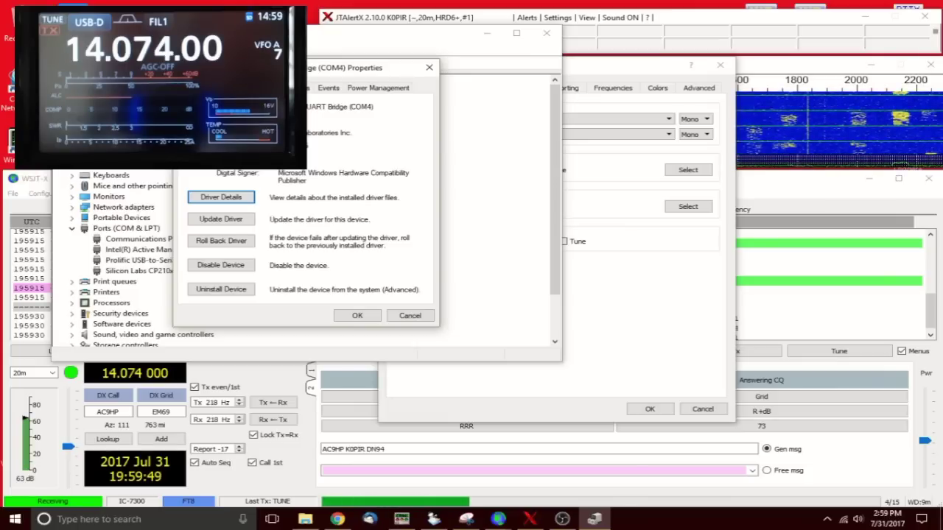
{"action": "left_click", "coordinate": [358, 316]}
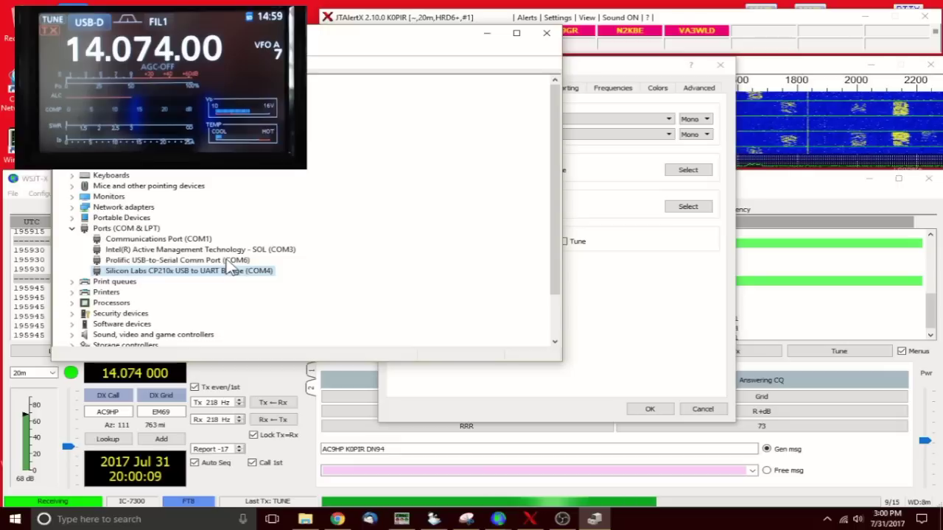
{"action": "left_click", "coordinate": [542, 36]}
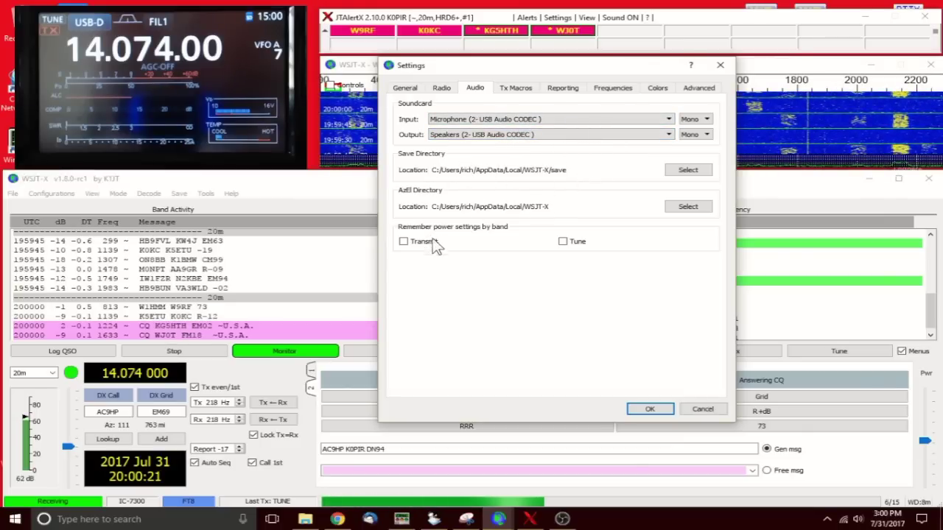
Review the transmit macros, reporting, frequencies, colors and advanced pages of the settings
{"action": "left_click", "coordinate": [515, 88]}
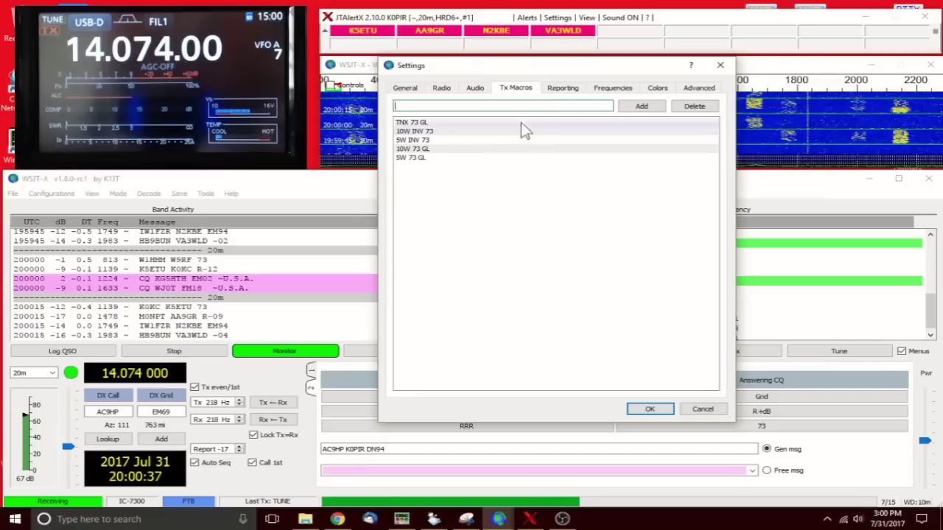
{"action": "left_click", "coordinate": [561, 89]}
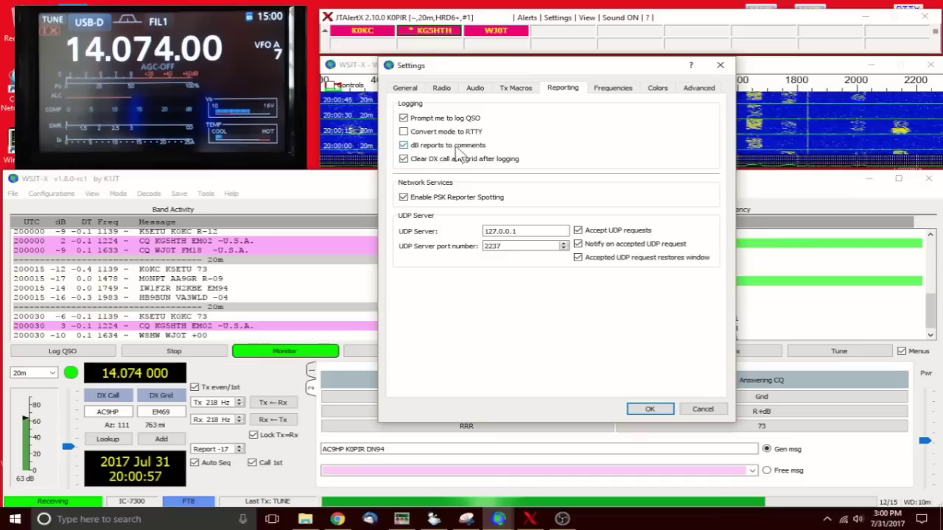
{"action": "left_click", "coordinate": [614, 90]}
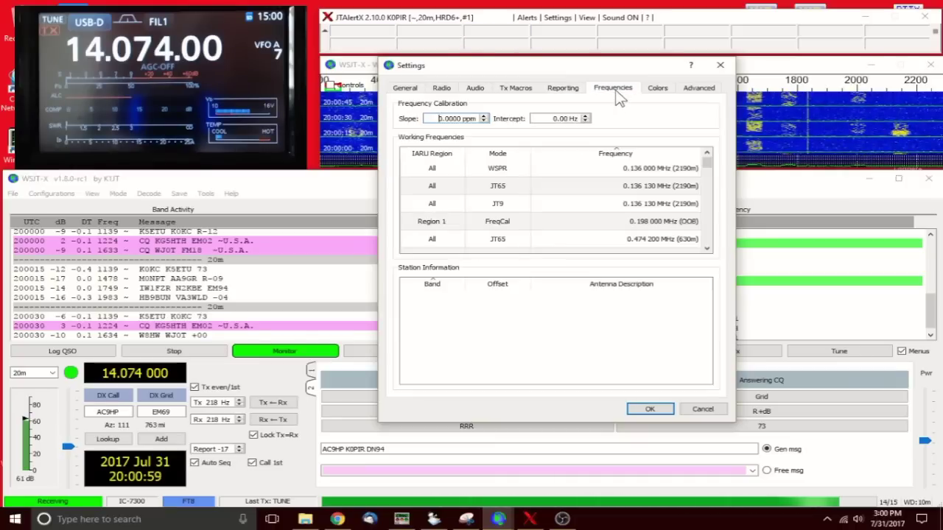
{"action": "left_click", "coordinate": [658, 88]}
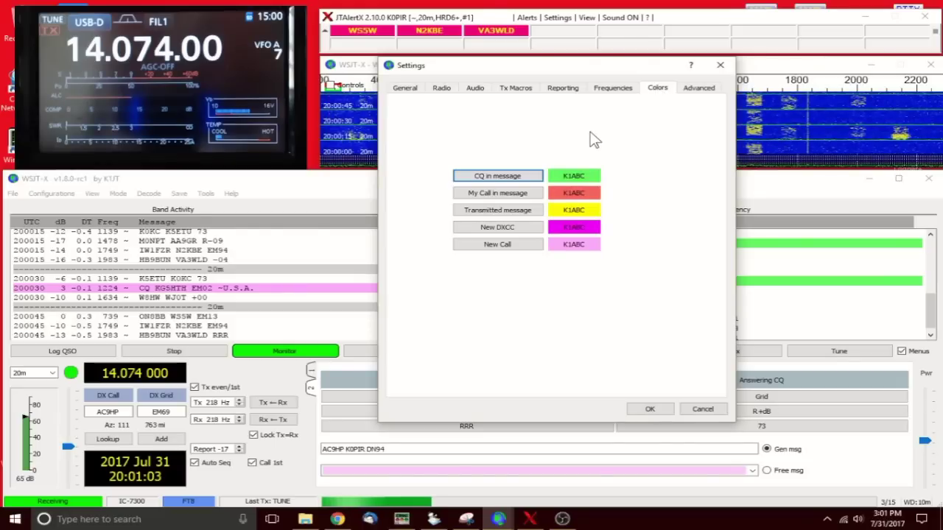
{"action": "left_click", "coordinate": [697, 88]}
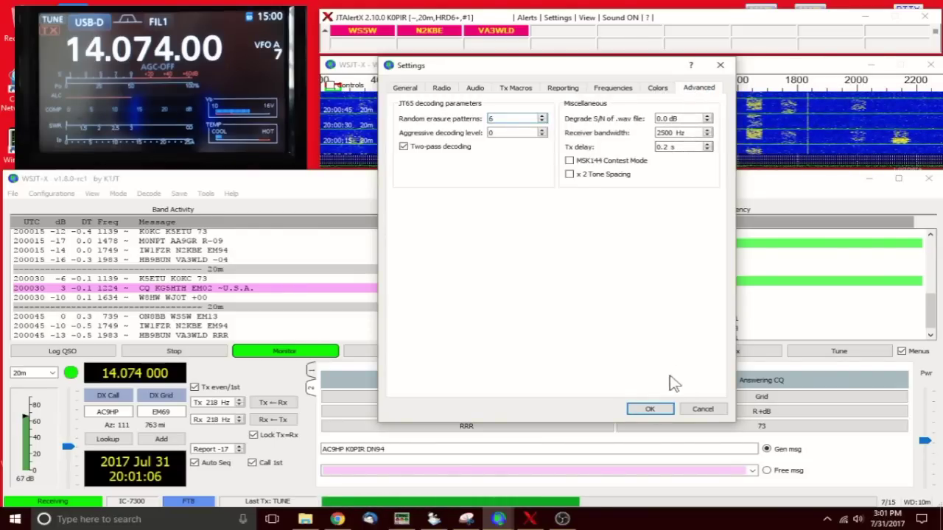
Accept the WSJT-X settings, switch to JTAlertX and open its settings manager
{"action": "left_click", "coordinate": [651, 409]}
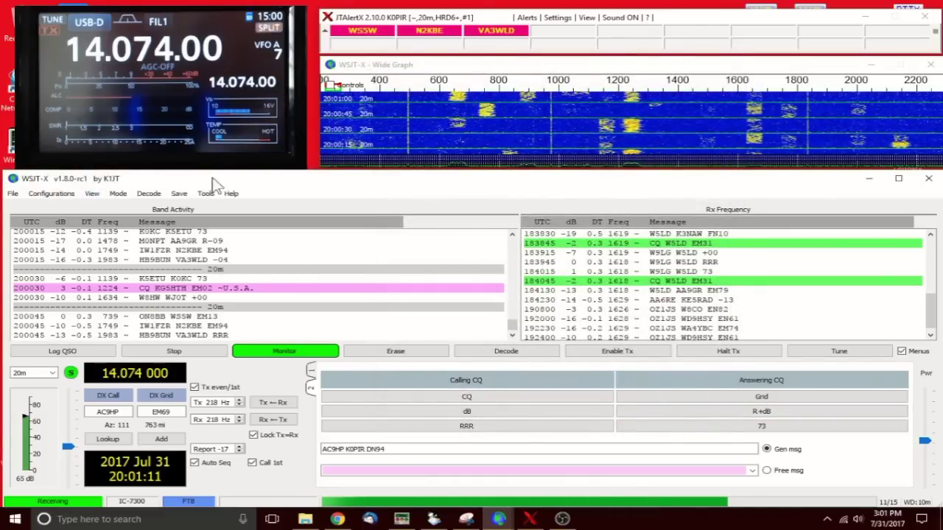
{"action": "left_click", "coordinate": [497, 20]}
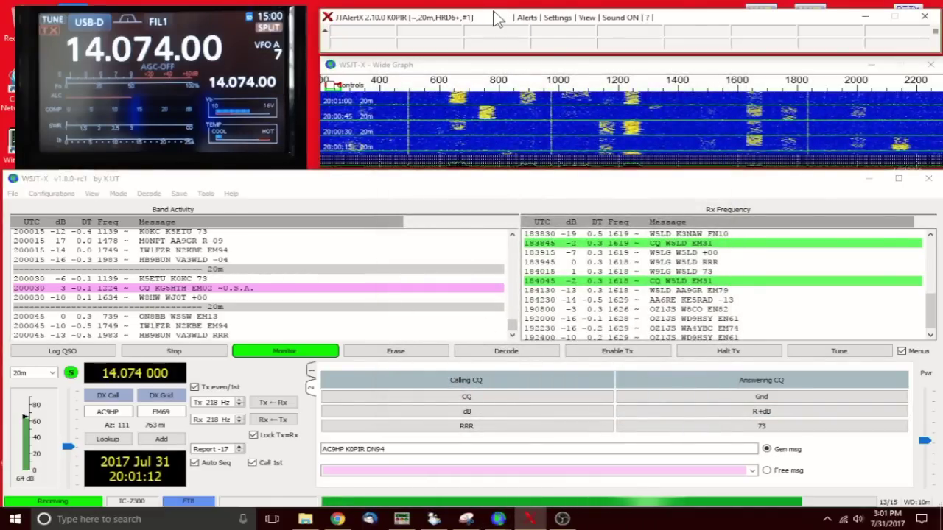
{"action": "left_click", "coordinate": [567, 27]}
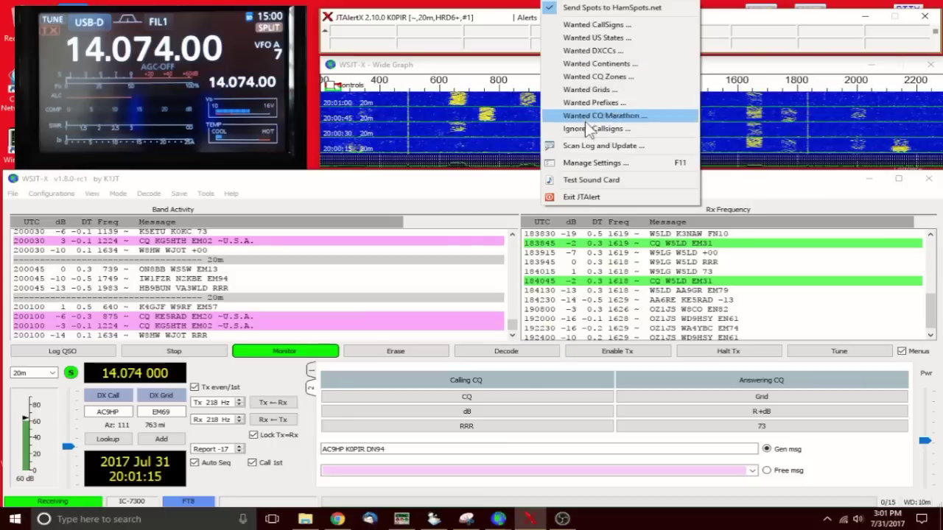
{"action": "left_click", "coordinate": [584, 163]}
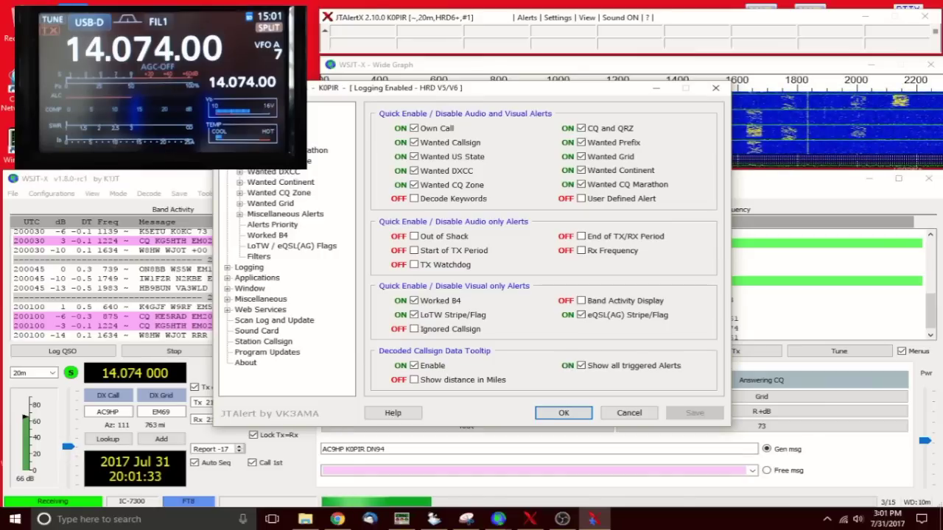
Open the HRD V5/V6 logging settings and select the log named after the station's own callsign
{"action": "left_click", "coordinate": [228, 268]}
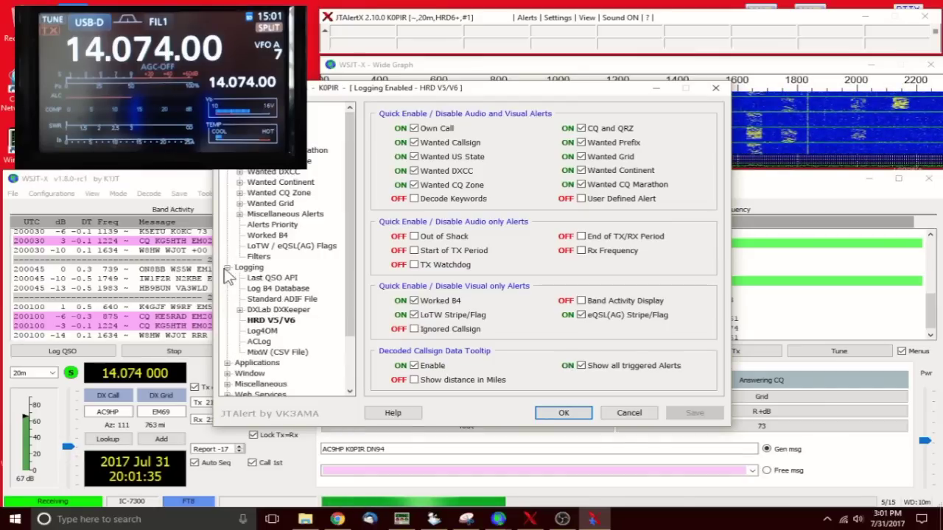
{"action": "left_click", "coordinate": [265, 322]}
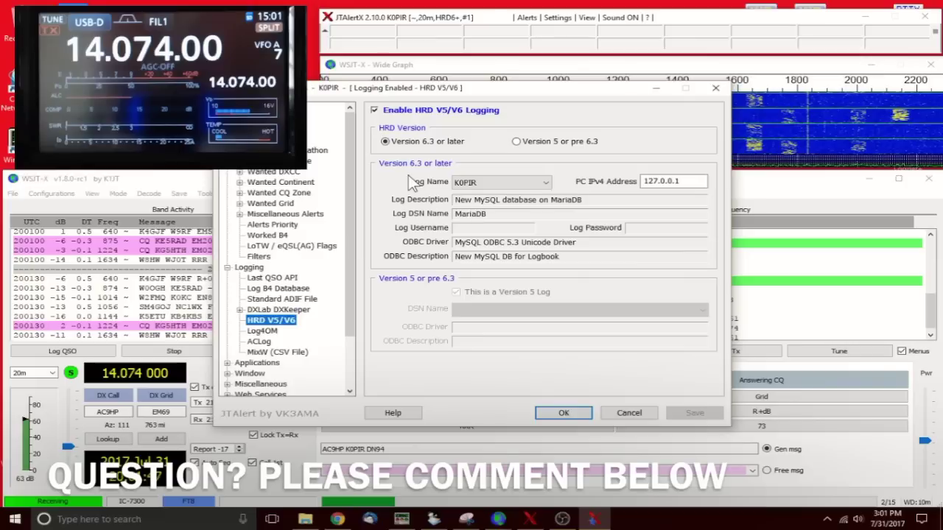
{"action": "left_click", "coordinate": [541, 181]}
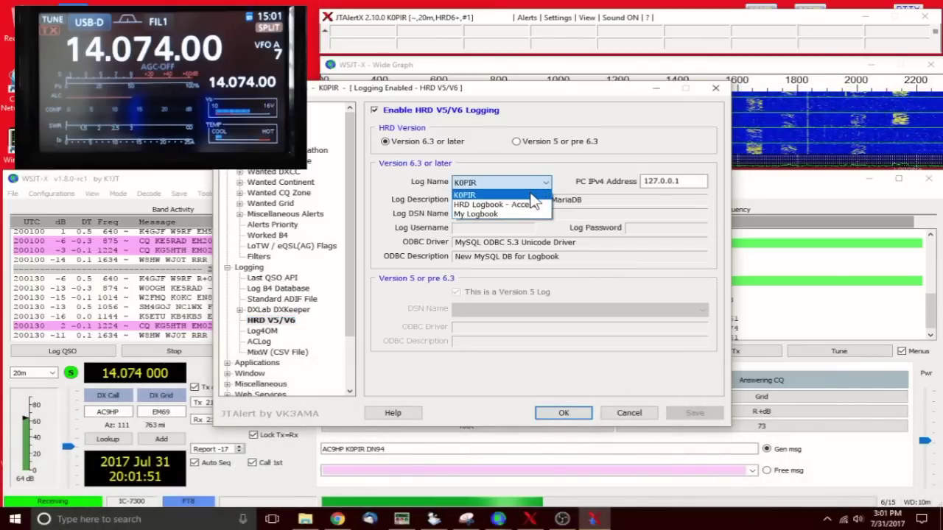
{"action": "left_click", "coordinate": [530, 194]}
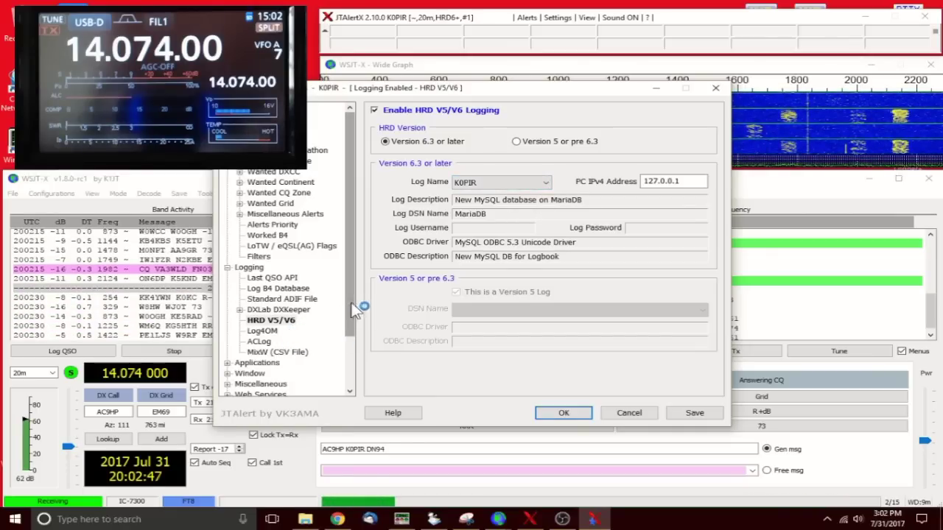
In the Auto-Start application settings, turn off the Close option for QSORelay.exe in slot #2
{"action": "left_click_drag", "start_coordinate": [353, 316], "coordinate": [348, 355]}
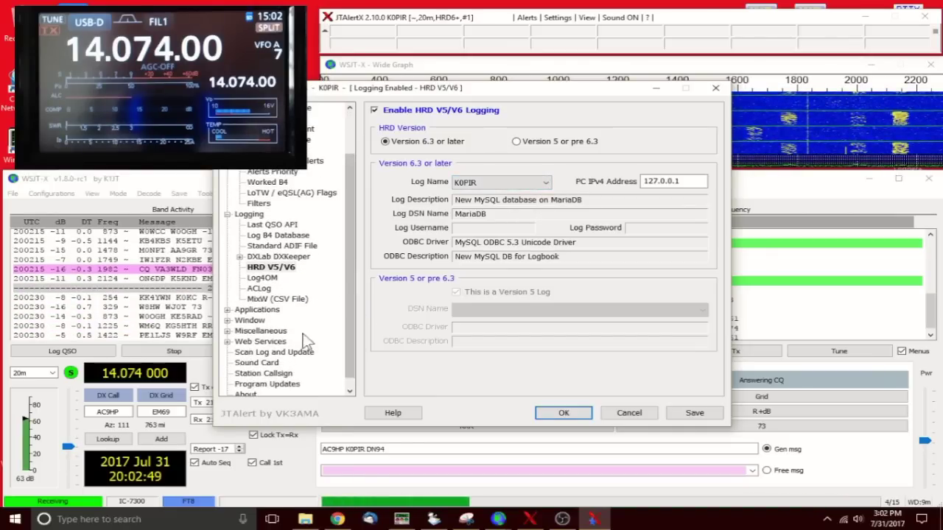
{"action": "double_click", "coordinate": [256, 309]}
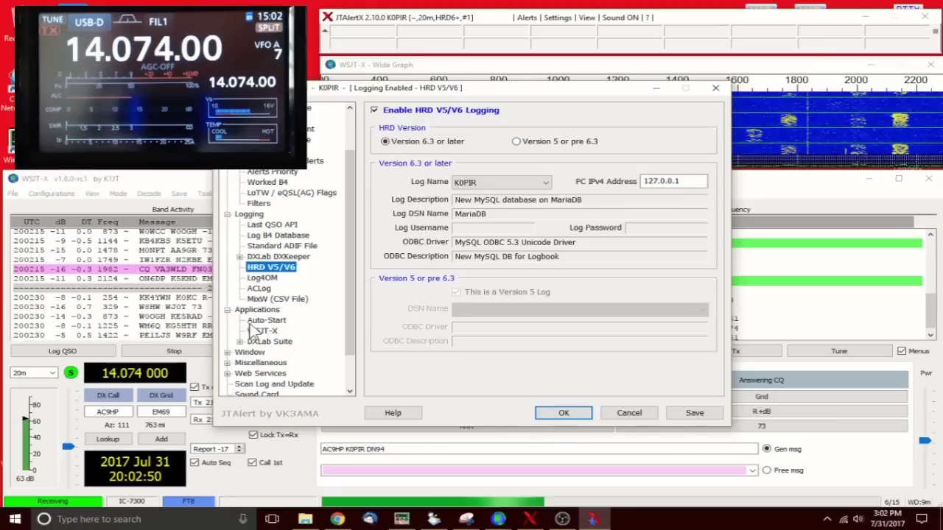
{"action": "left_click", "coordinate": [267, 320]}
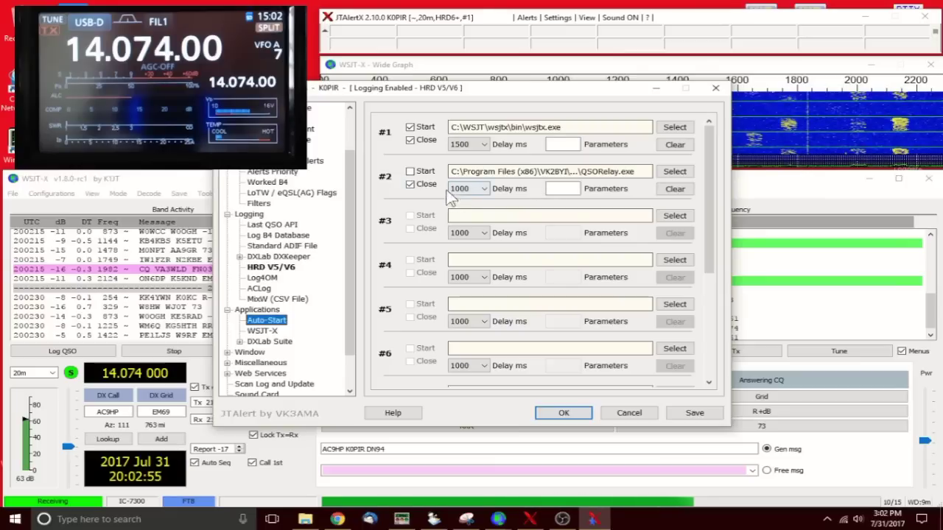
{"action": "left_click", "coordinate": [410, 185]}
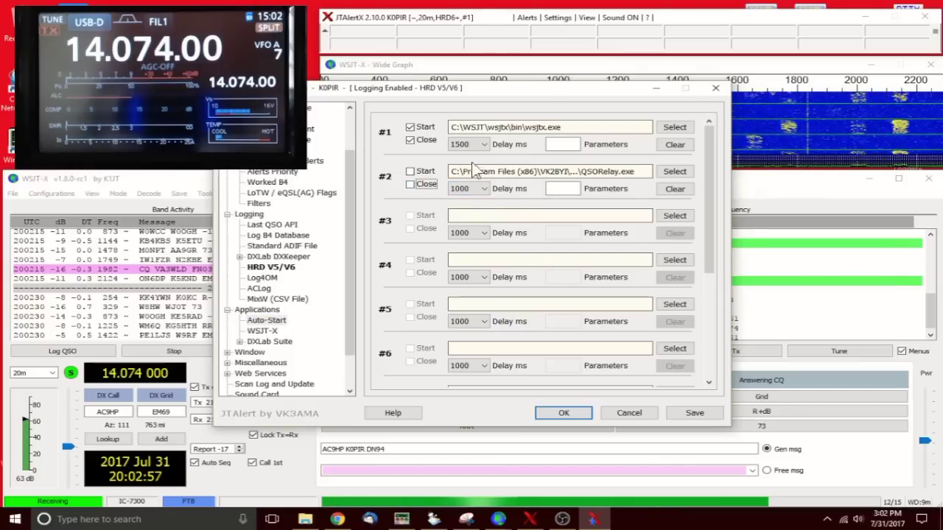
{"action": "left_click", "coordinate": [417, 139]}
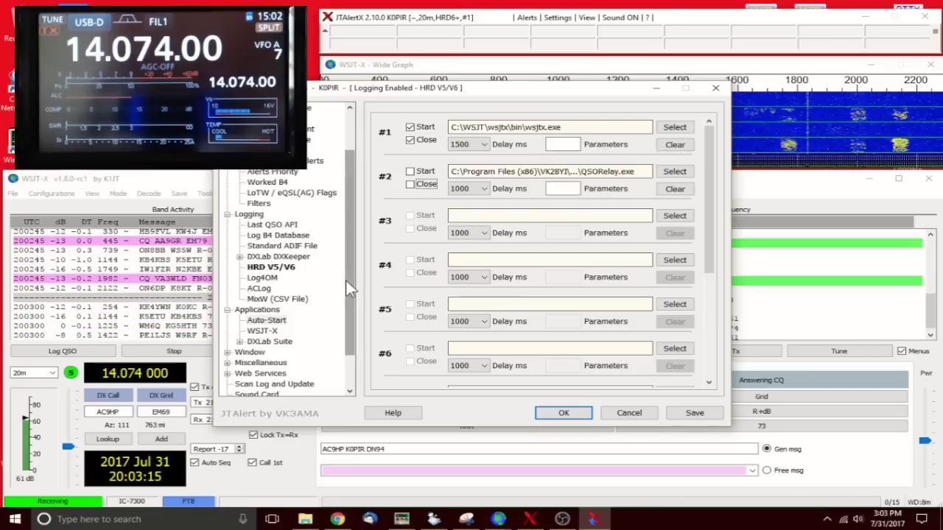
Review the Online Logbooks and Online XML Callbooks settings under Web Services, and accept the JTAlert settings
{"action": "scroll", "coordinate": [345, 280], "scroll_direction": "down", "scroll_amount": 2}
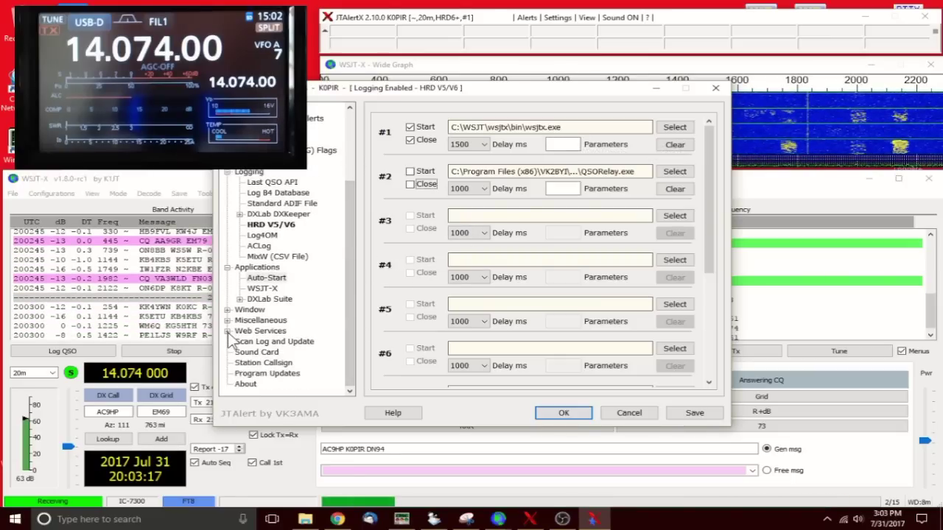
{"action": "left_click", "coordinate": [229, 331]}
{"action": "left_click", "coordinate": [293, 354]}
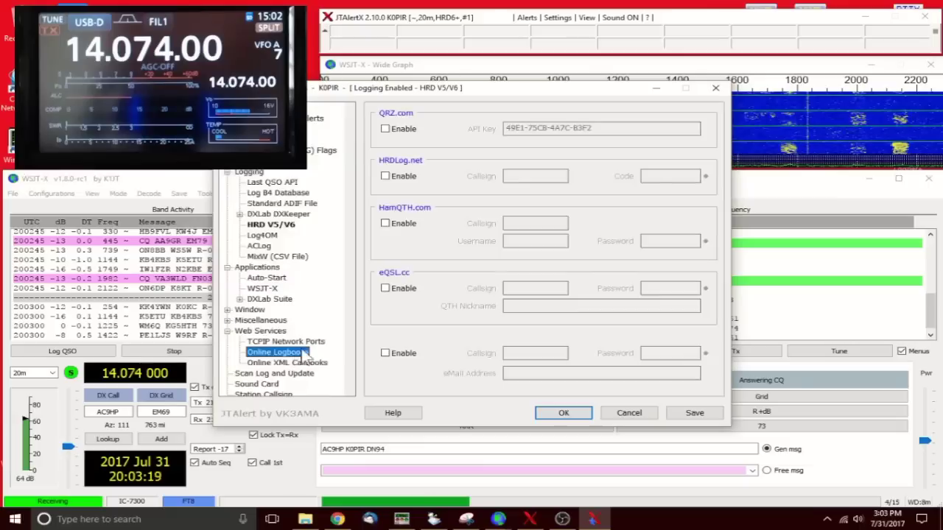
{"action": "left_click", "coordinate": [290, 363]}
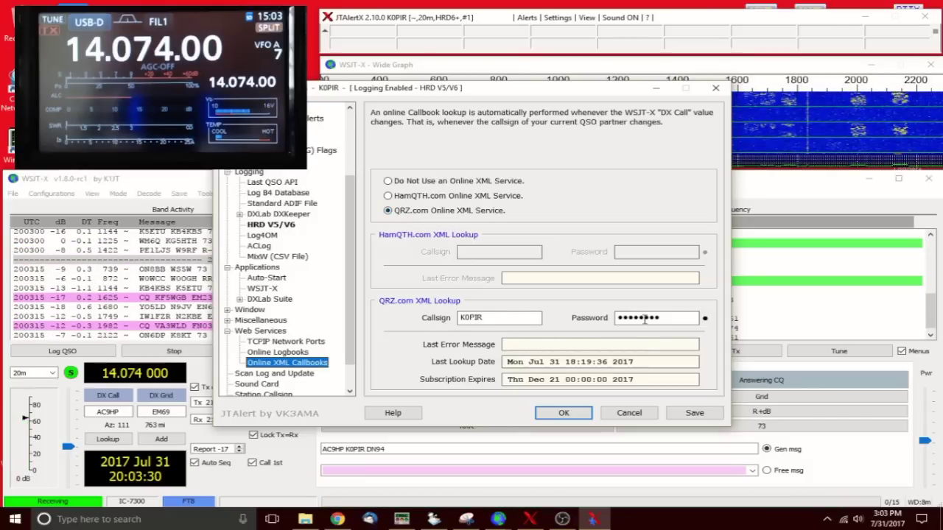
{"action": "left_click", "coordinate": [300, 352]}
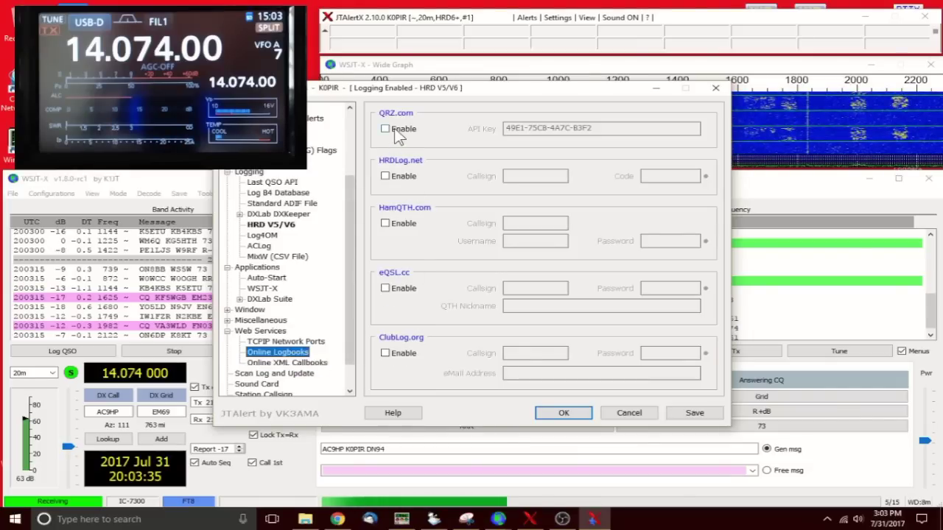
{"action": "left_click", "coordinate": [302, 363]}
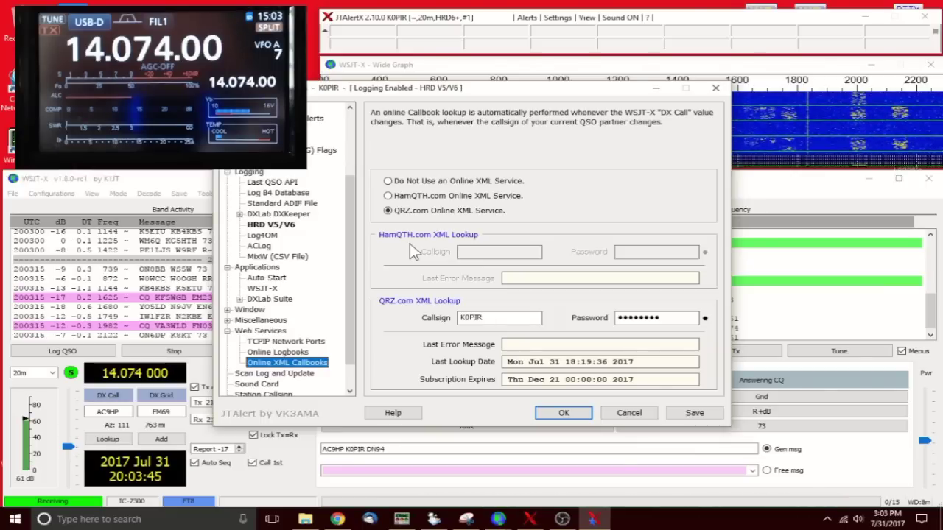
{"action": "scroll", "coordinate": [350, 324], "scroll_direction": "down", "scroll_amount": 2}
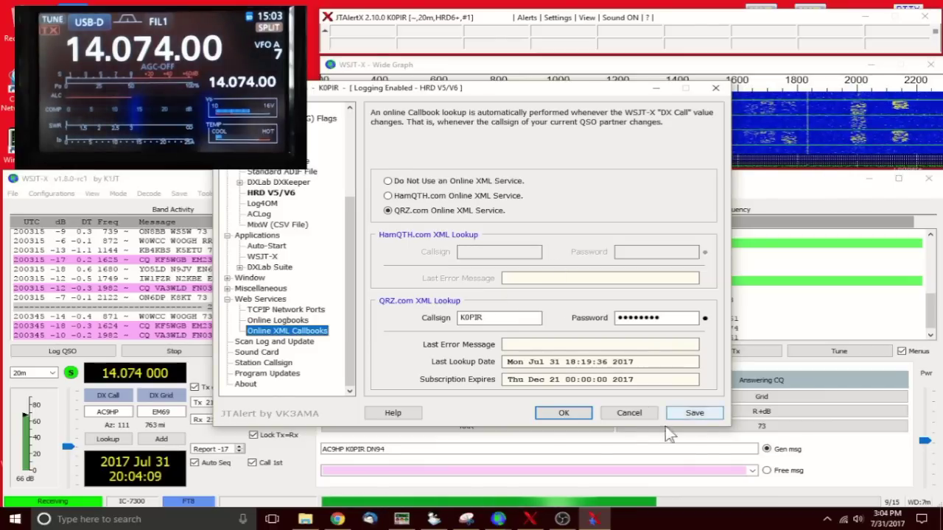
{"action": "left_click", "coordinate": [582, 417]}
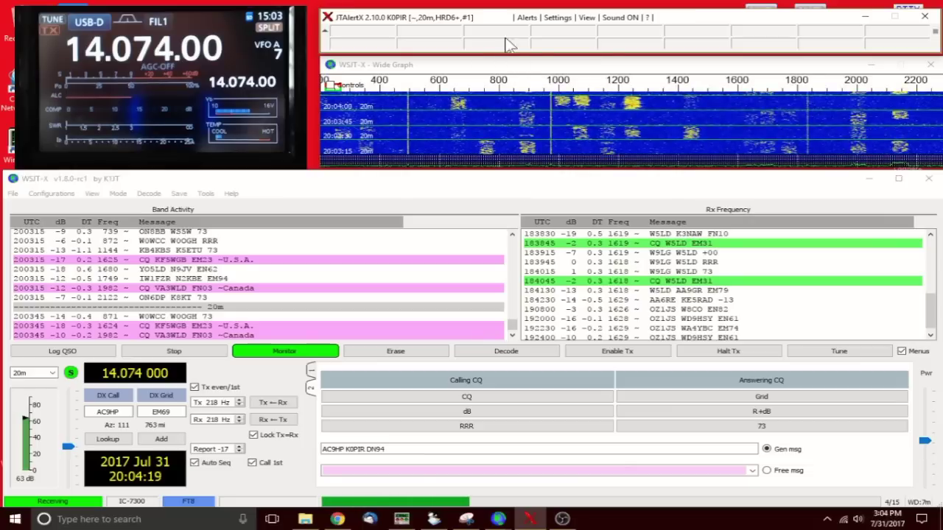
Switch to WSJT-X and review the available operating modes and decode options
{"action": "left_click", "coordinate": [116, 195]}
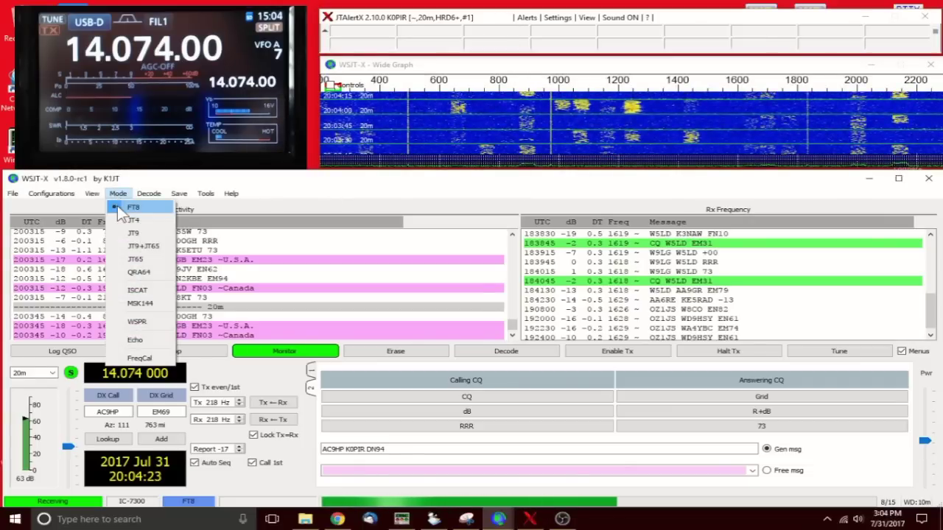
{"action": "left_click", "coordinate": [148, 193]}
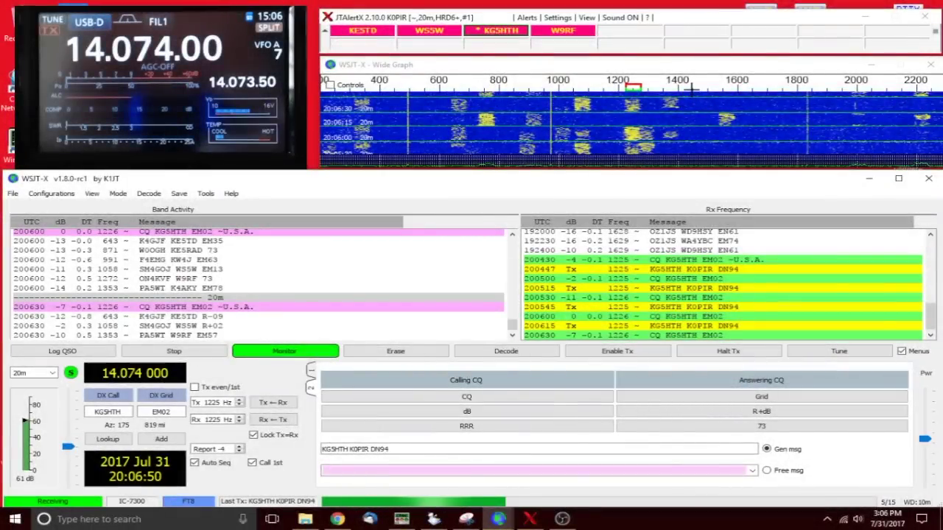
Prepare a CQ call at 1446 Hz with the Tx and Rx frequencies unlocked from each other, and enable transmission
{"action": "left_click", "coordinate": [691, 89]}
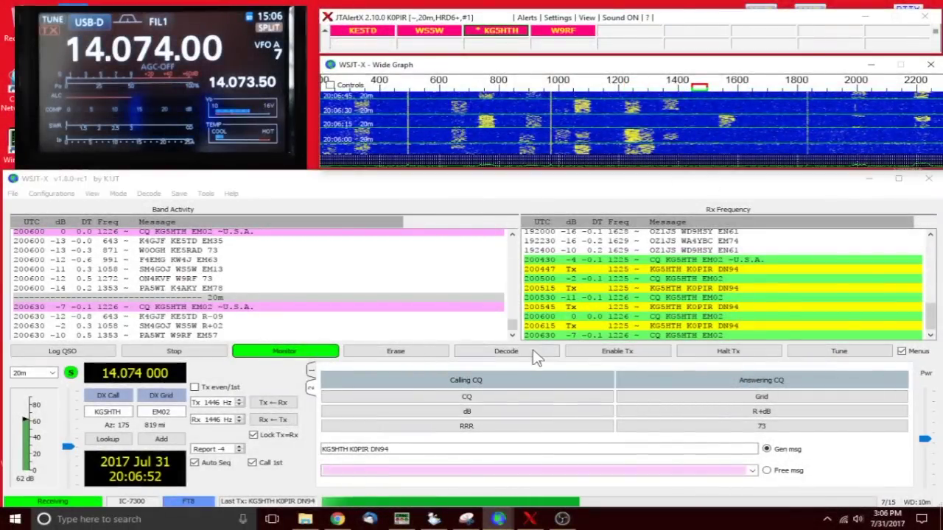
{"action": "left_click", "coordinate": [463, 402]}
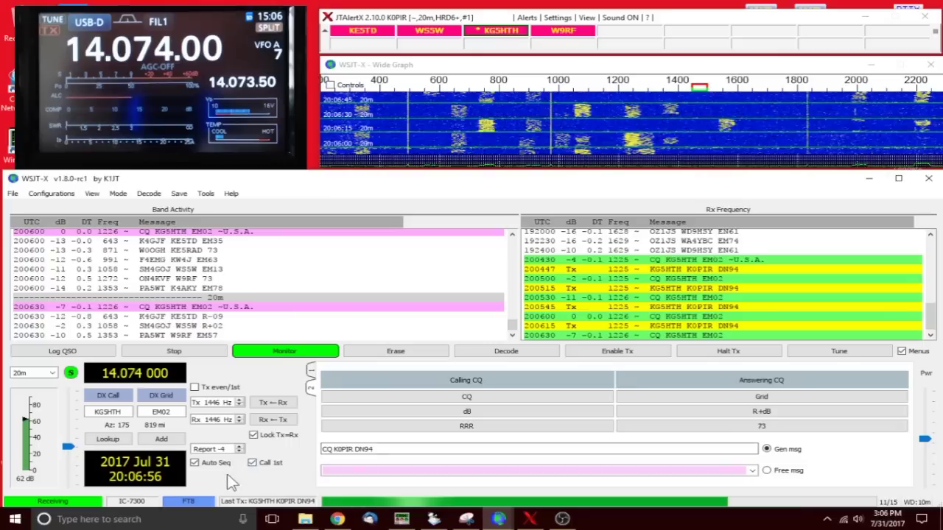
{"action": "left_click", "coordinate": [253, 434]}
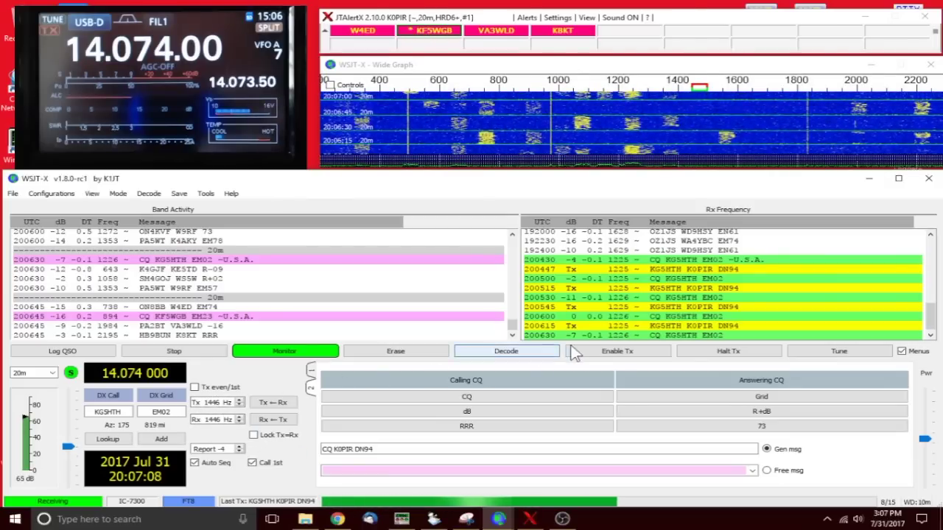
{"action": "left_click", "coordinate": [598, 354]}
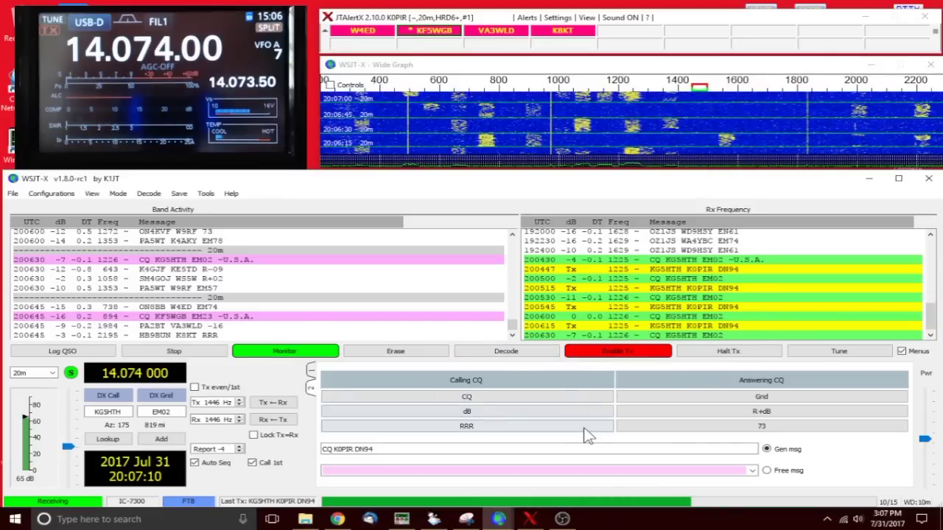